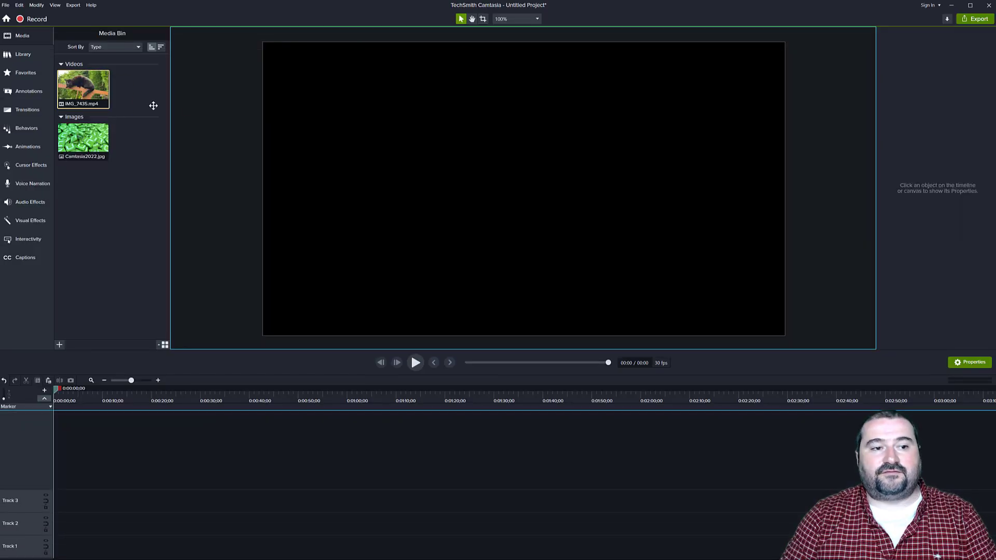
# Add IMG_7435.mp4 to the canvas at about 150% and move the playhead to 0:04.
pyautogui.moveTo(84, 84); pyautogui.dragTo(532, 195)
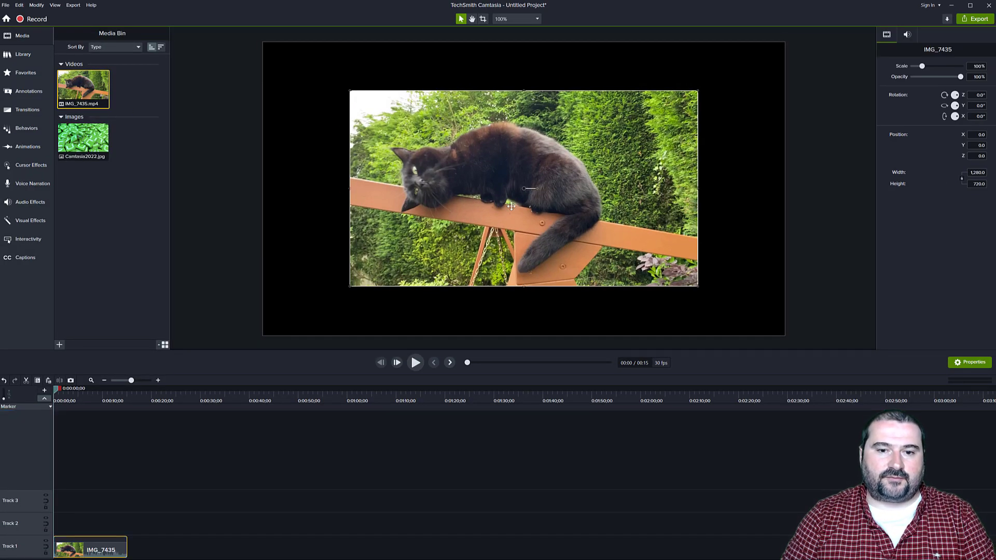
pyautogui.scroll(5, 465, 269)
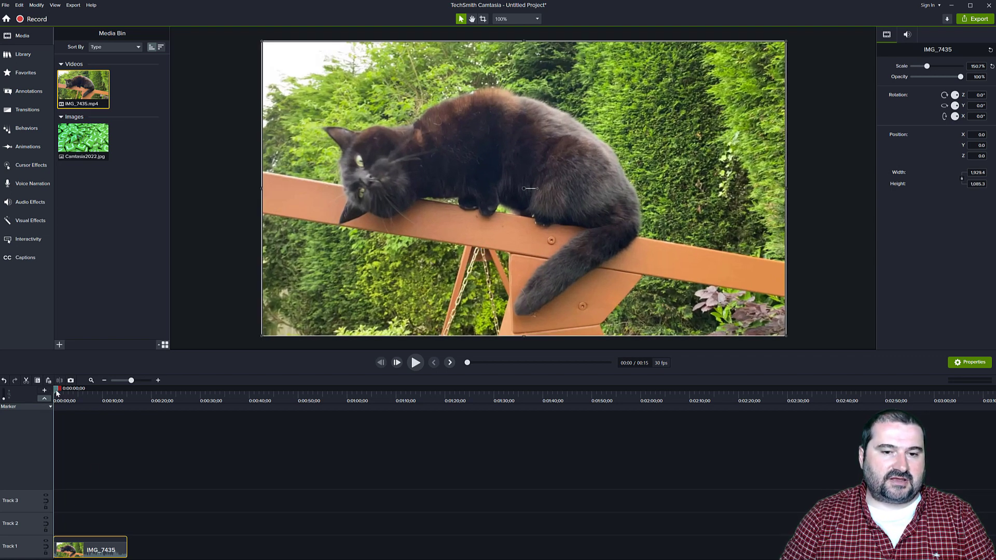
pyautogui.moveTo(57, 389); pyautogui.dragTo(75, 395)
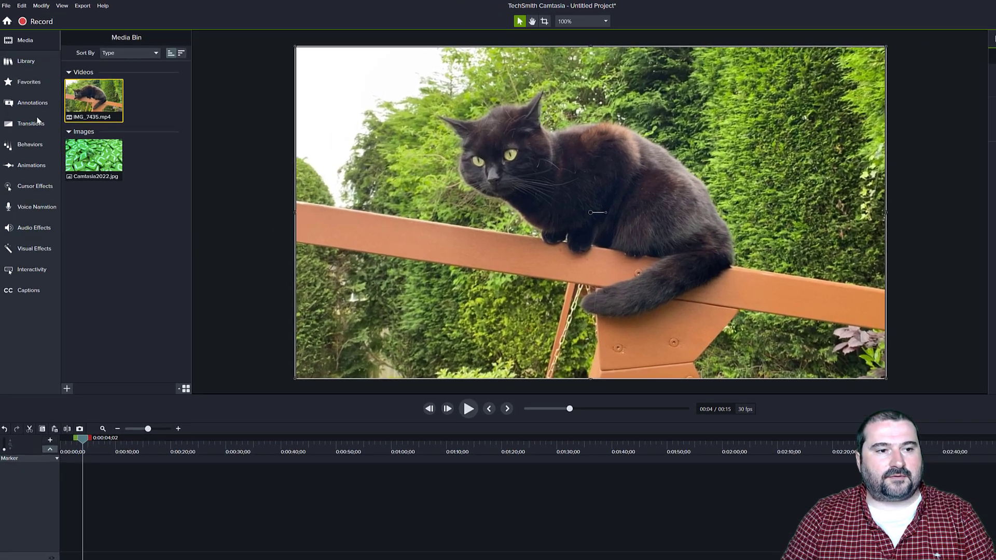
# Place a yellow circle shape on the video, then enlarge and position it over the cat's head.
pyautogui.click(40, 125)
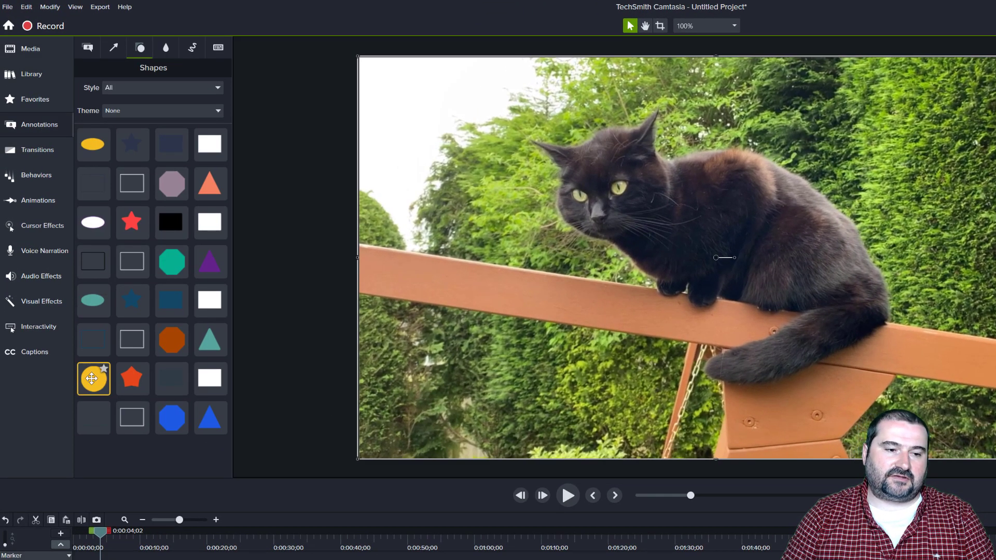
pyautogui.moveTo(92, 379)
pyautogui.mouseDown()
pyautogui.moveTo(594, 280)
pyautogui.moveTo(600, 196)
pyautogui.mouseUp()
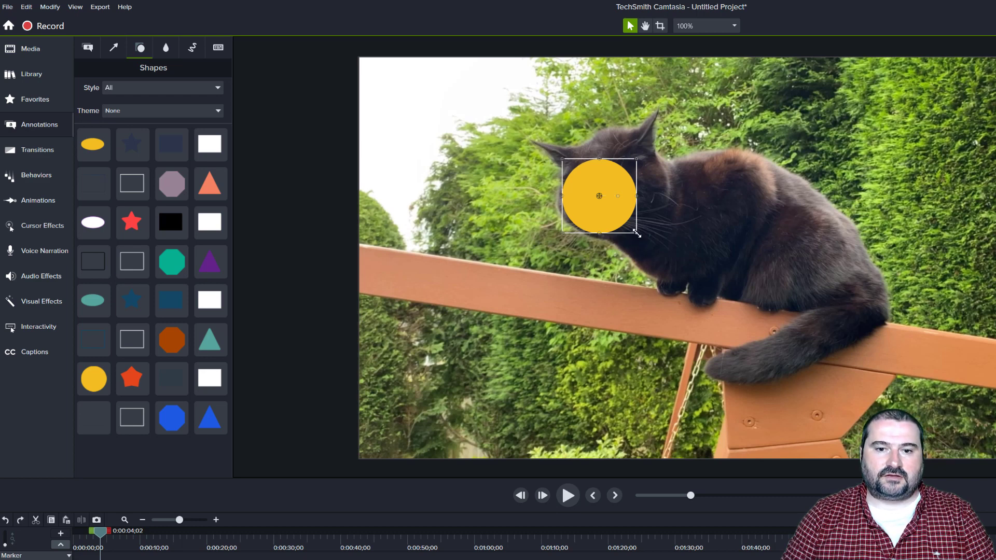
pyautogui.moveTo(636, 234); pyautogui.dragTo(702, 296)
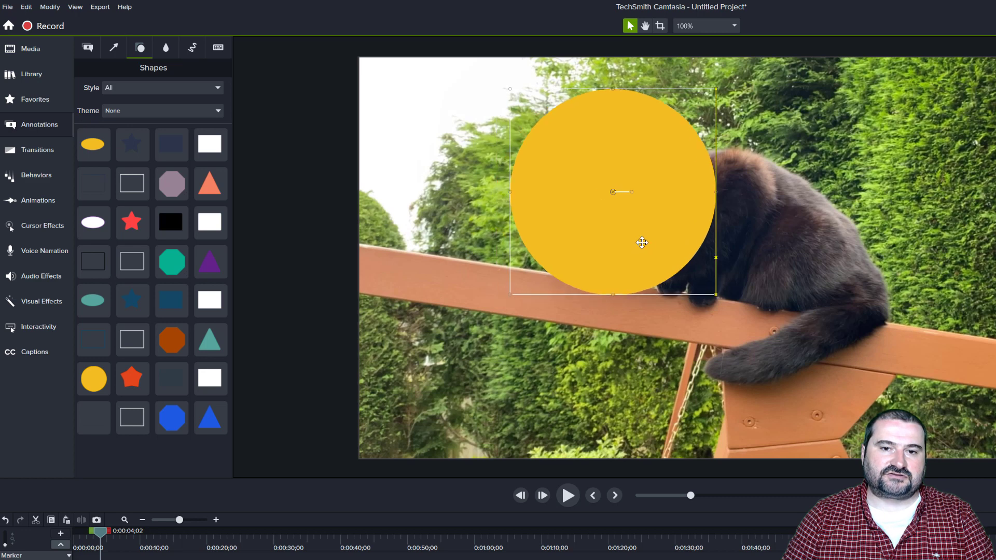
pyautogui.moveTo(631, 250)
pyautogui.mouseDown()
pyautogui.moveTo(644, 240)
pyautogui.moveTo(608, 294)
pyautogui.mouseUp()
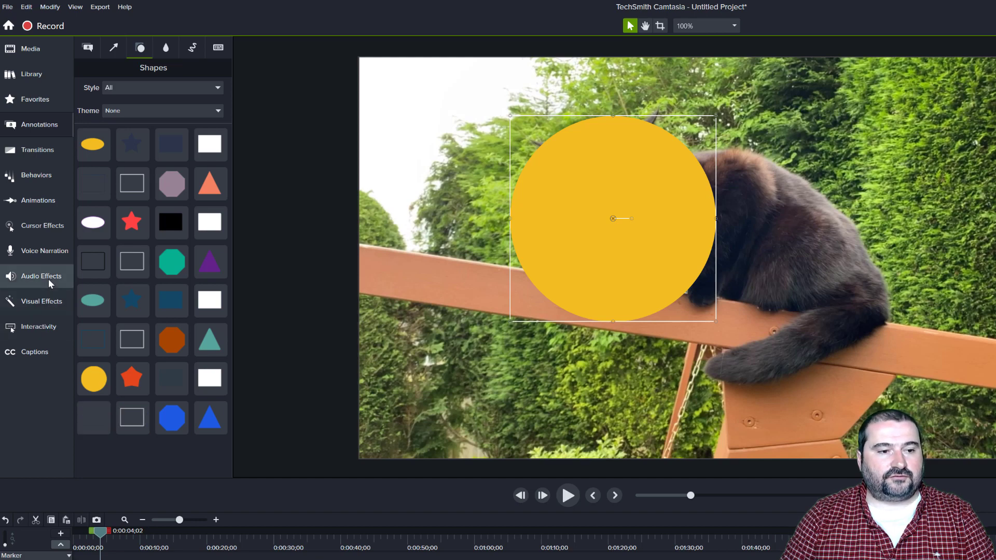
# Apply Media Matte to the circle clip and align it with the start of the cat video.
pyautogui.click(48, 302)
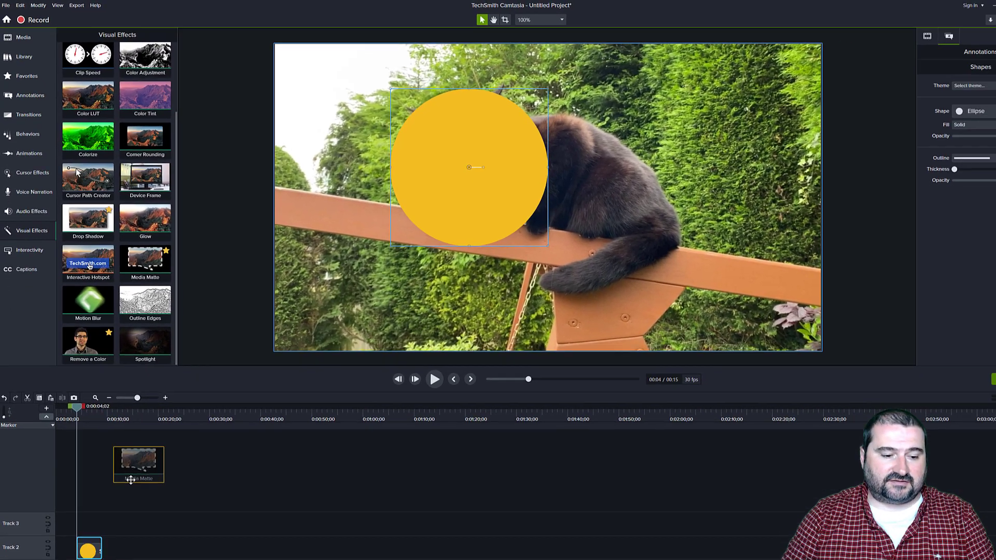
pyautogui.moveTo(188, 343); pyautogui.dragTo(86, 527)
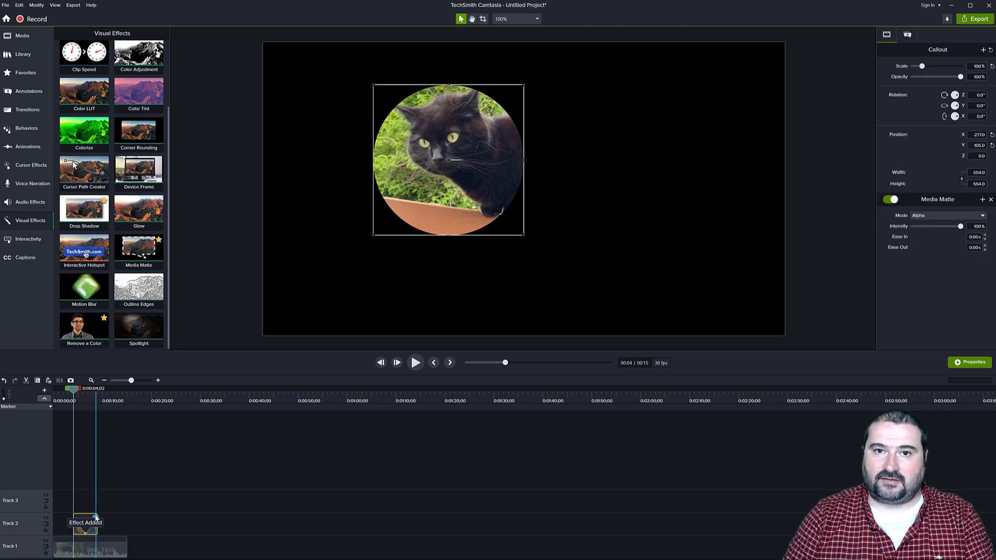
pyautogui.click(89, 547)
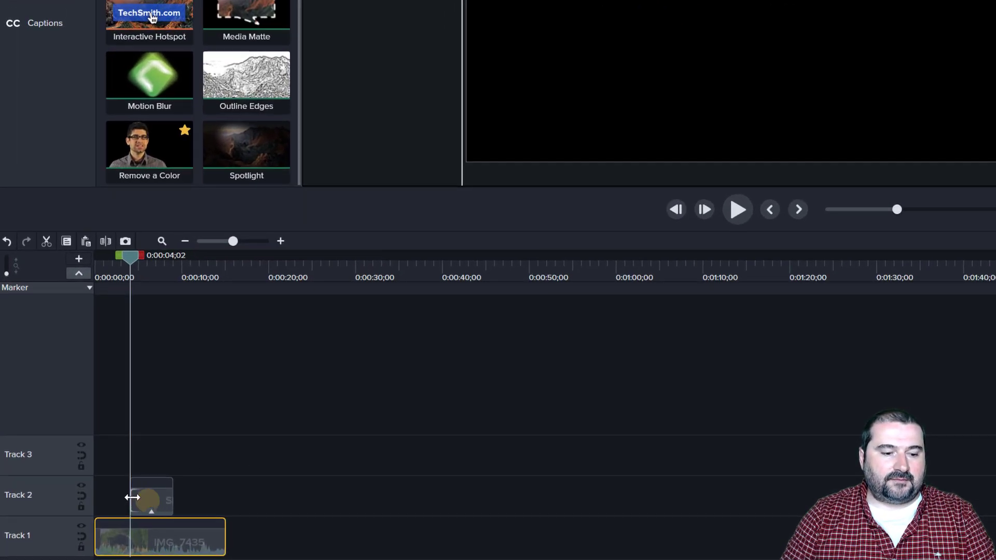
pyautogui.moveTo(148, 500)
pyautogui.mouseDown()
pyautogui.moveTo(116, 501)
pyautogui.moveTo(225, 496)
pyautogui.mouseUp()
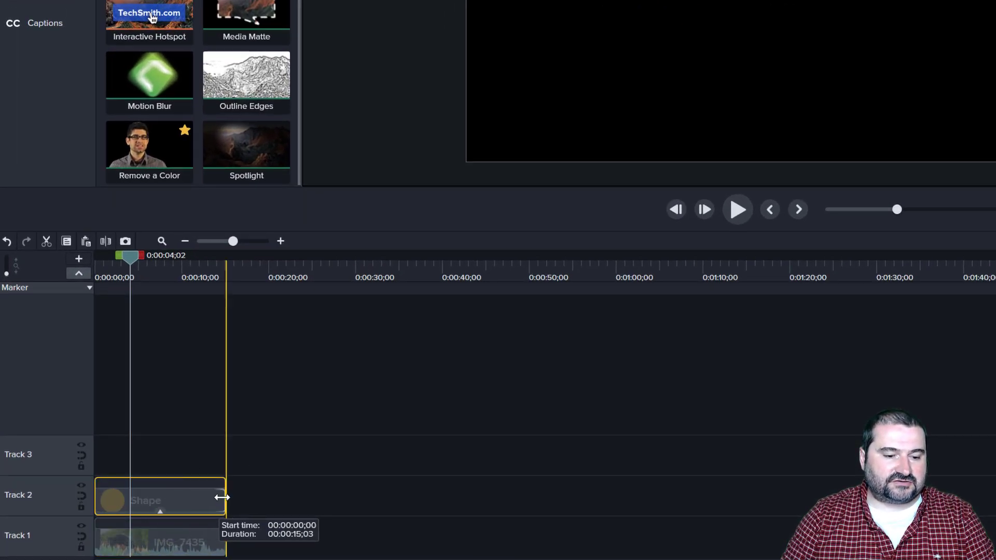
pyautogui.rightClick(184, 545)
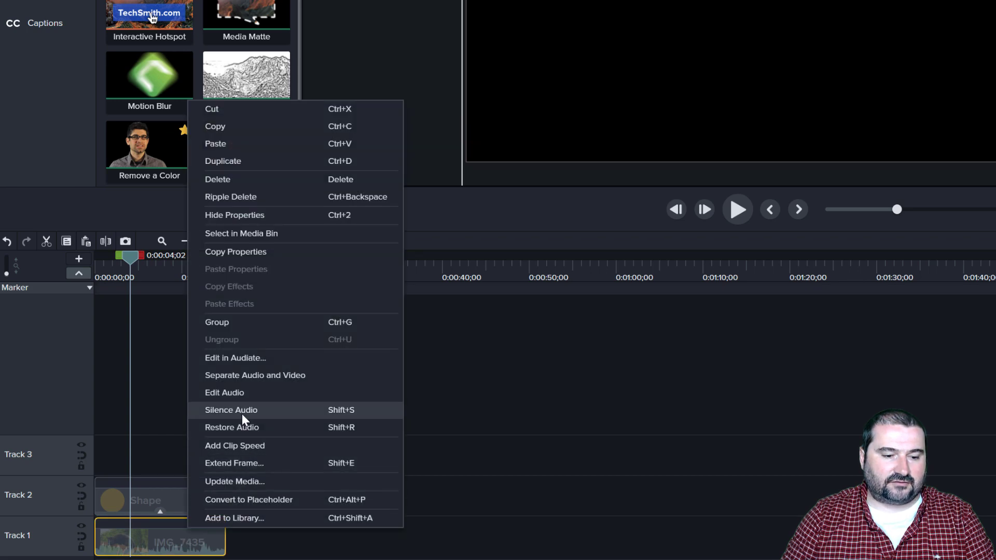
pyautogui.click(242, 411)
pyautogui.click(242, 413)
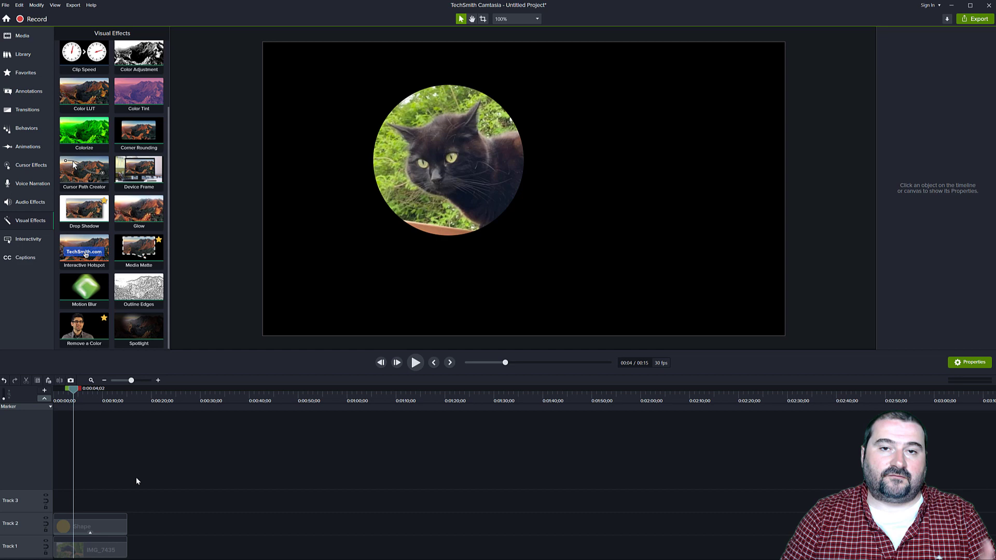
# Add a centred Drop Shadow to the circle clip with 0 offset and 100% opacity.
pyautogui.click(103, 530)
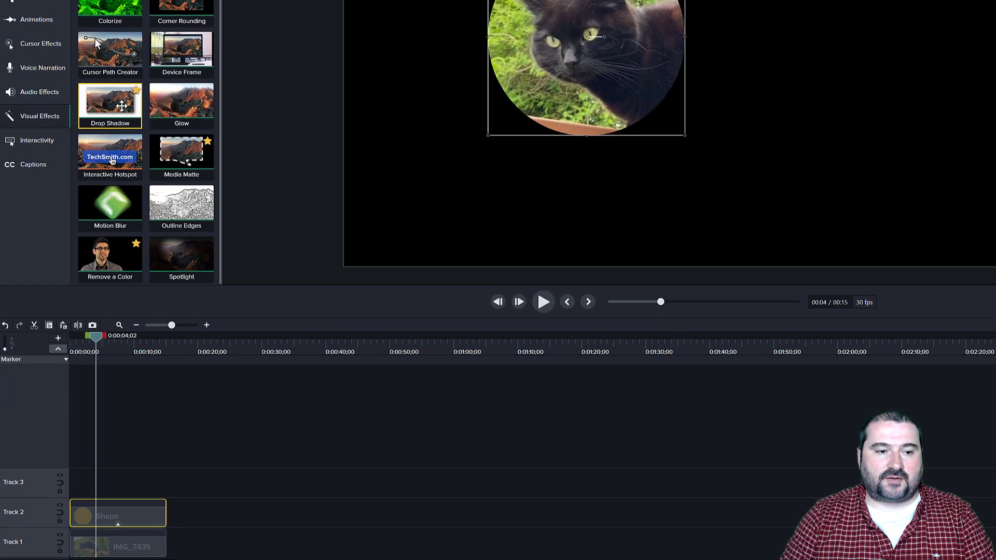
pyautogui.moveTo(122, 105); pyautogui.dragTo(136, 514)
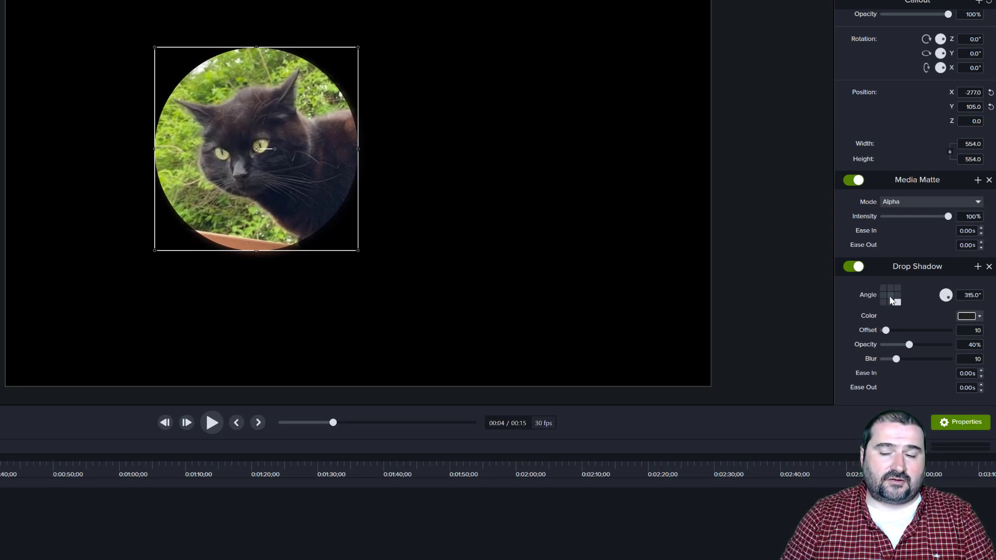
pyautogui.click(891, 295)
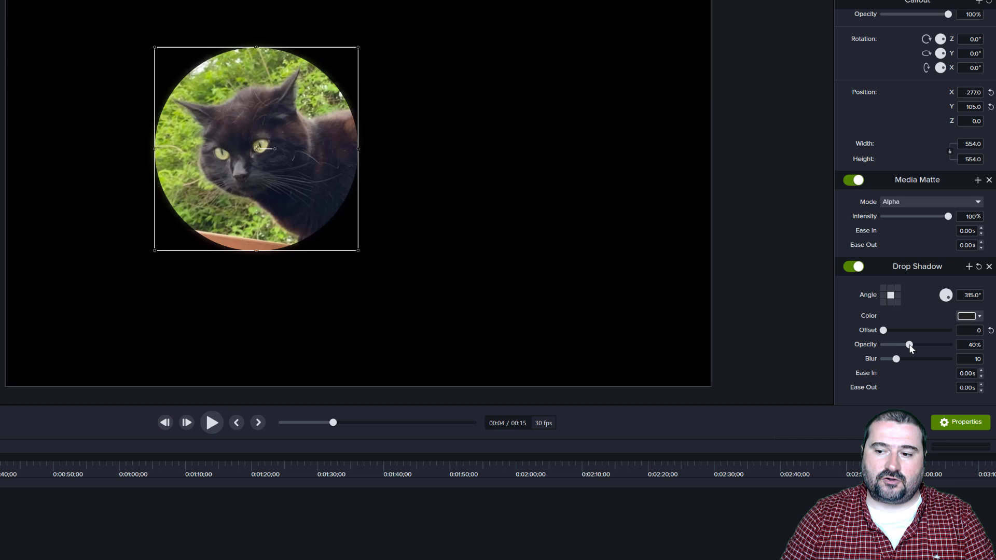
pyautogui.moveTo(910, 345)
pyautogui.mouseDown()
pyautogui.moveTo(948, 345)
pyautogui.moveTo(948, 359)
pyautogui.mouseUp()
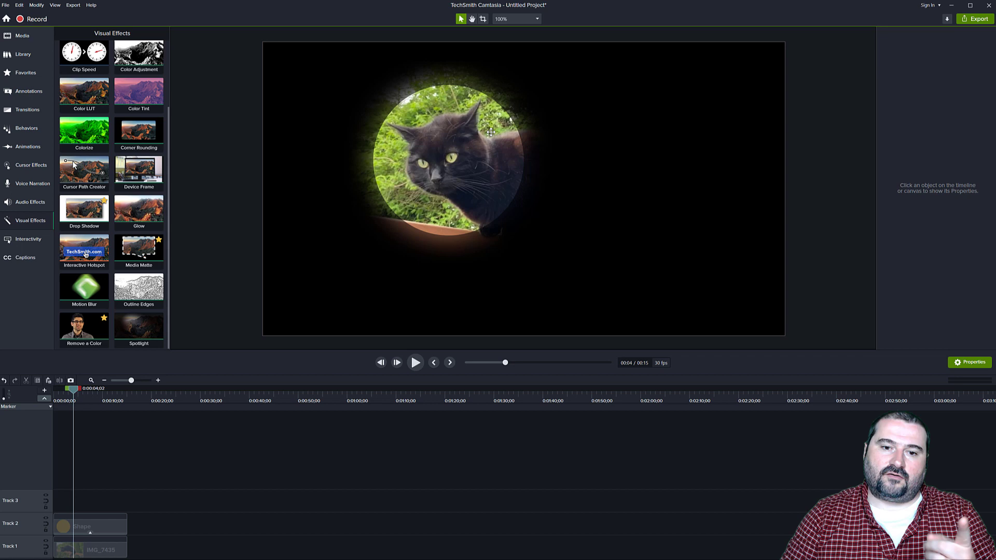
# Group the circle clip into Group 4, adding Media Matte and a fully opaque Drop Shadow.
pyautogui.click(104, 525)
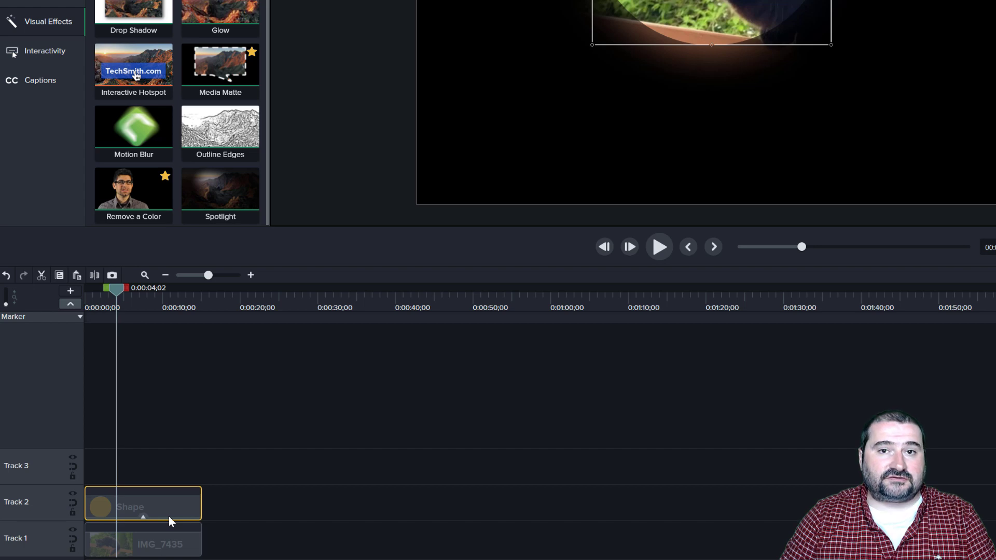
pyautogui.hotkey('ctrl', 'g')
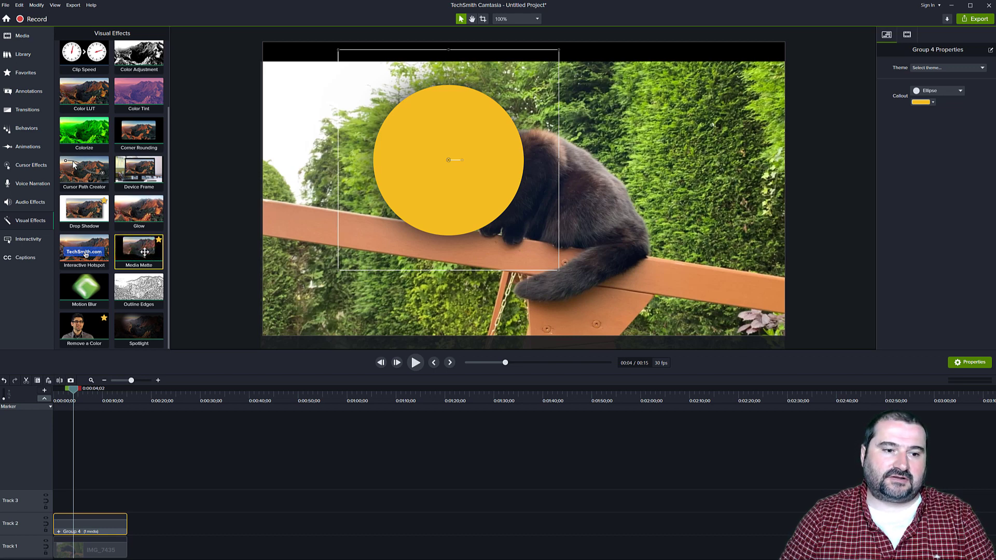
pyautogui.moveTo(145, 251); pyautogui.dragTo(94, 529)
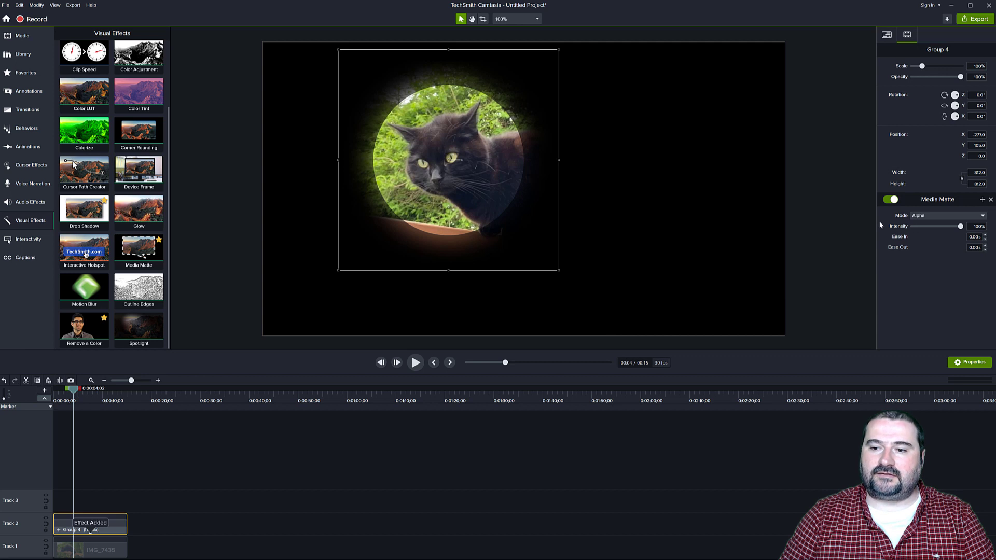
pyautogui.moveTo(84, 210); pyautogui.dragTo(99, 520)
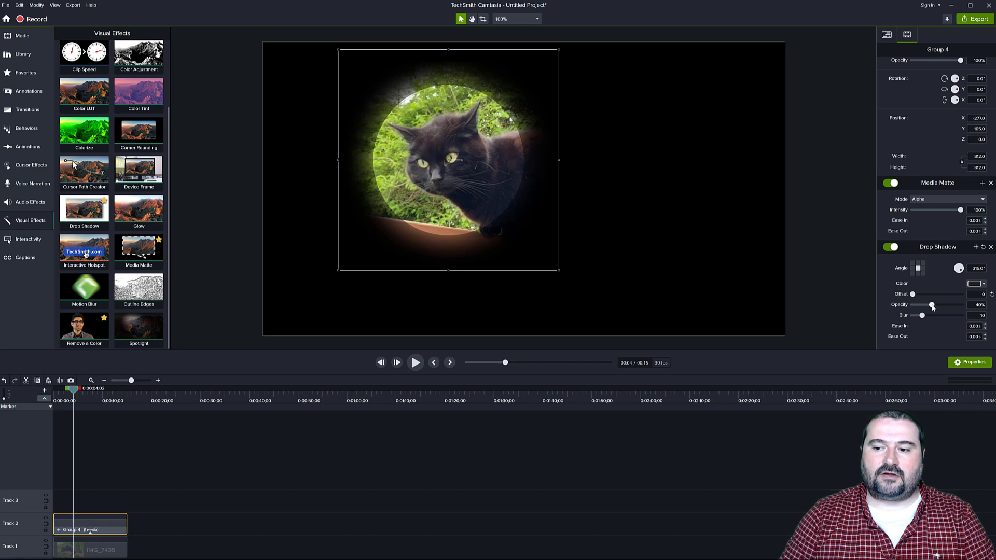
pyautogui.moveTo(933, 305)
pyautogui.mouseDown()
pyautogui.moveTo(961, 307)
pyautogui.moveTo(955, 316)
pyautogui.mouseUp()
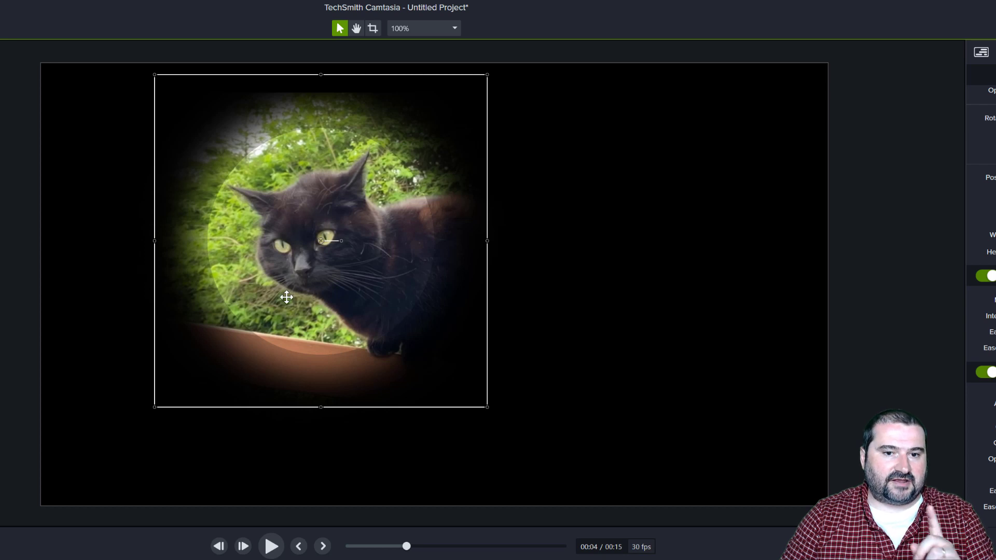
pyautogui.scroll(3, 209, 288)
pyautogui.scroll(1, 209, 288)
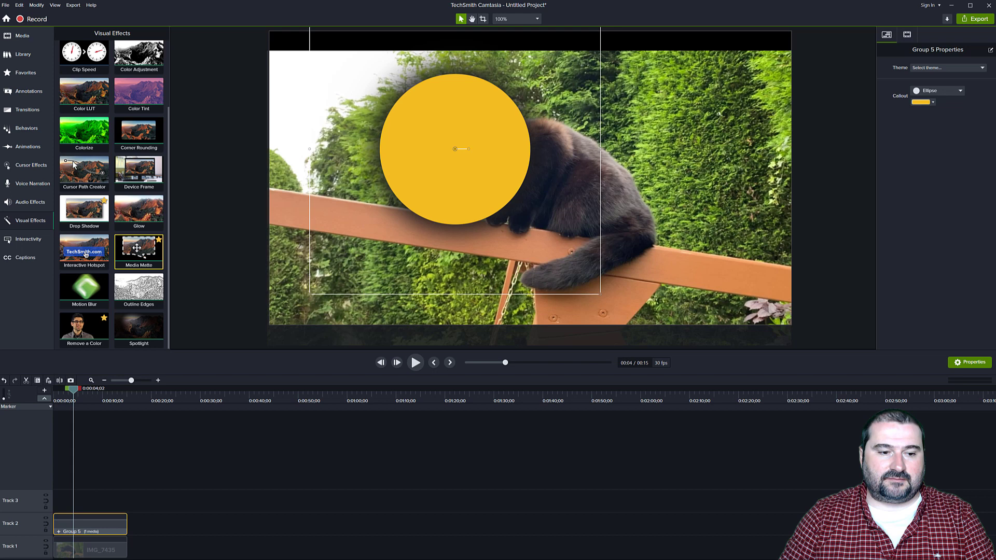
# Give Group 5 Media Matte and a 100% opacity Drop Shadow, then reposition the masked cat.
pyautogui.moveTo(138, 248); pyautogui.dragTo(94, 527)
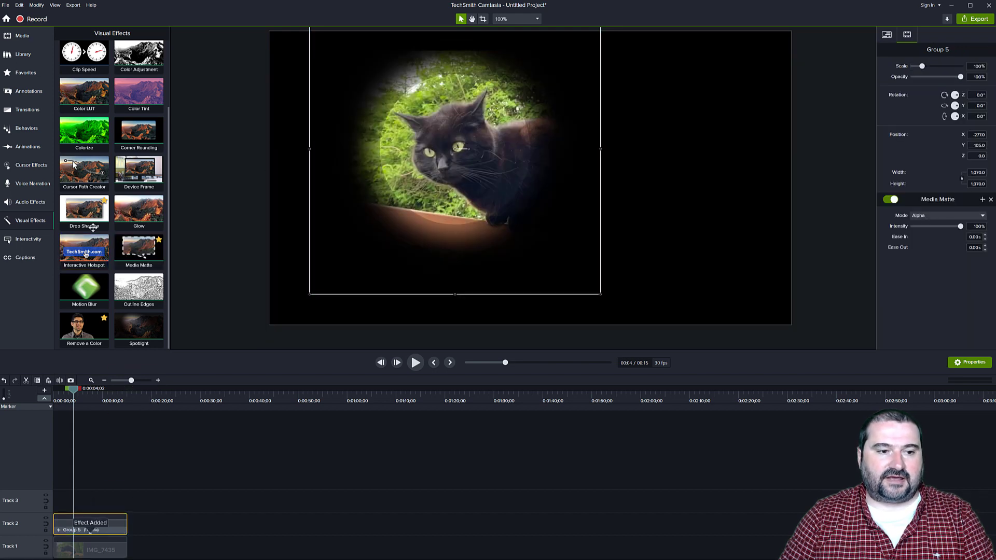
pyautogui.moveTo(86, 214); pyautogui.dragTo(92, 526)
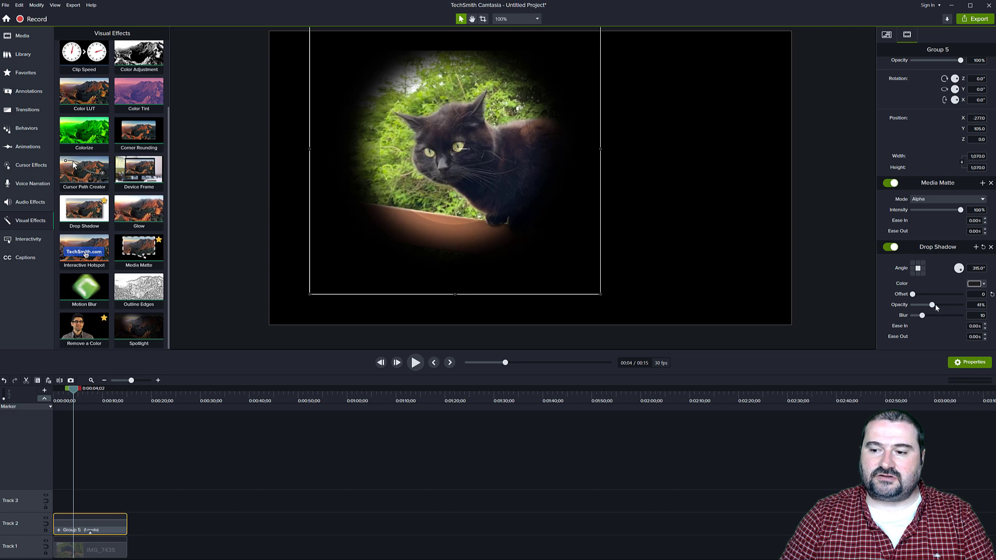
pyautogui.moveTo(934, 305)
pyautogui.mouseDown()
pyautogui.moveTo(961, 305)
pyautogui.moveTo(961, 315)
pyautogui.mouseUp()
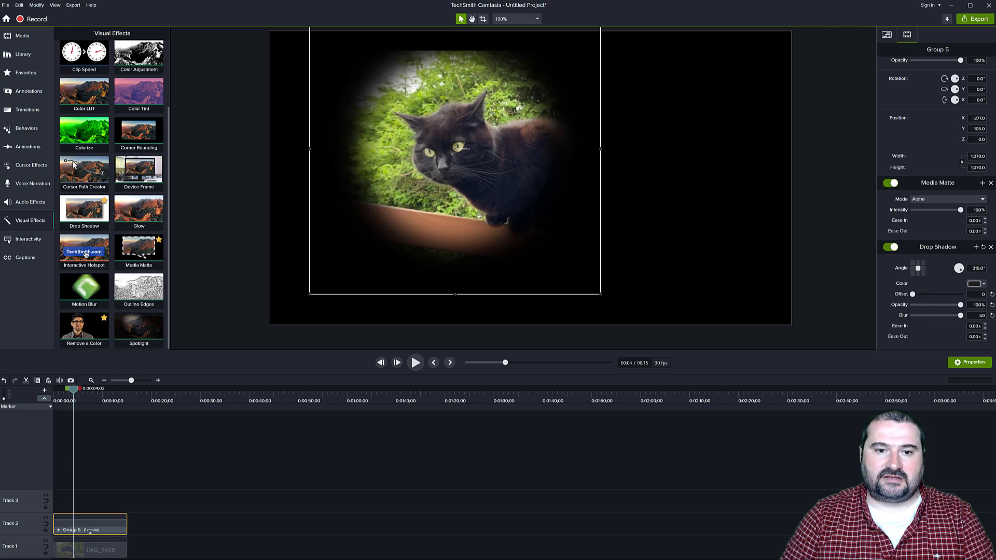
pyautogui.click(818, 241)
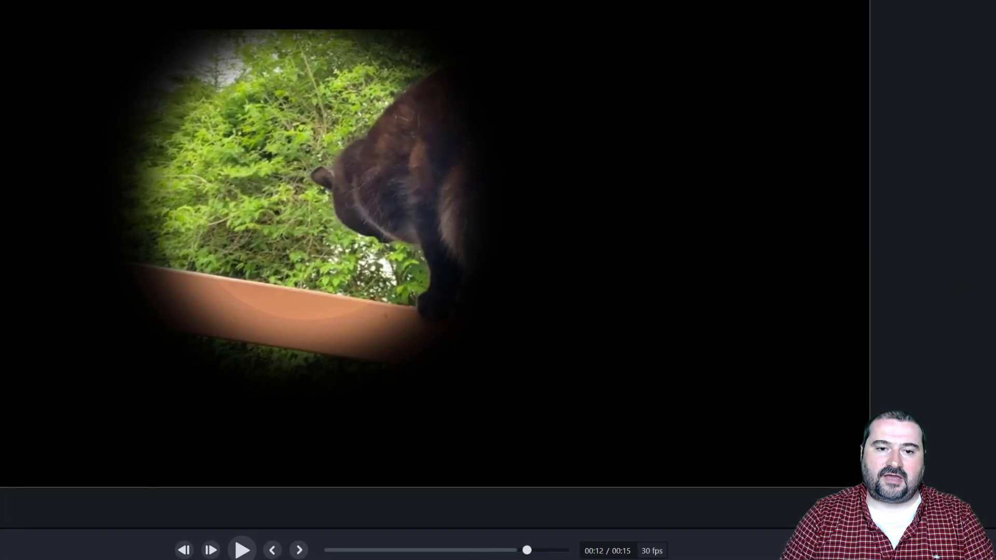
pyautogui.moveTo(282, 262)
pyautogui.mouseDown()
pyautogui.moveTo(312, 296)
pyautogui.moveTo(465, 296)
pyautogui.moveTo(229, 284)
pyautogui.mouseUp()
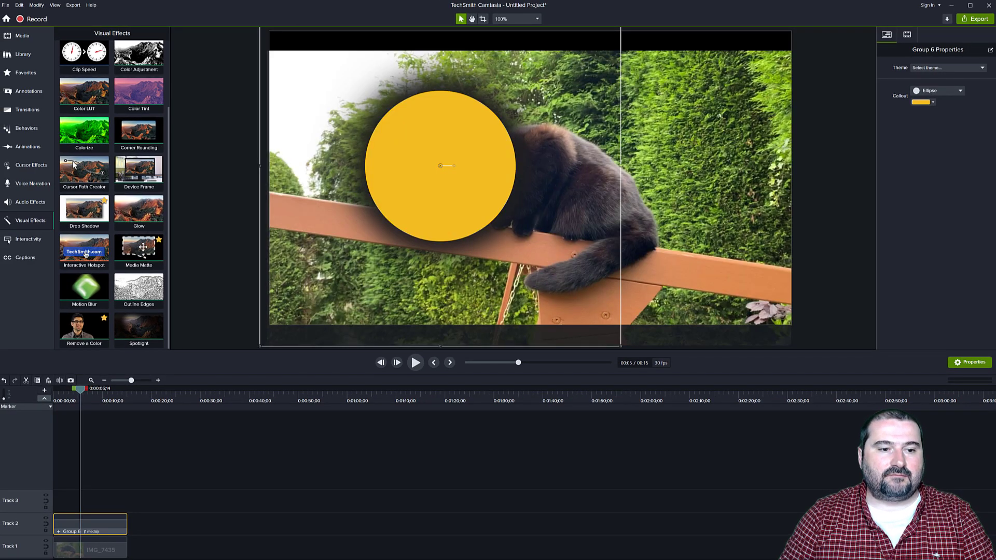
# Add Media Matte and a zero-offset Drop Shadow to Group 6, then reposition the cat.
pyautogui.moveTo(139, 247); pyautogui.dragTo(90, 531)
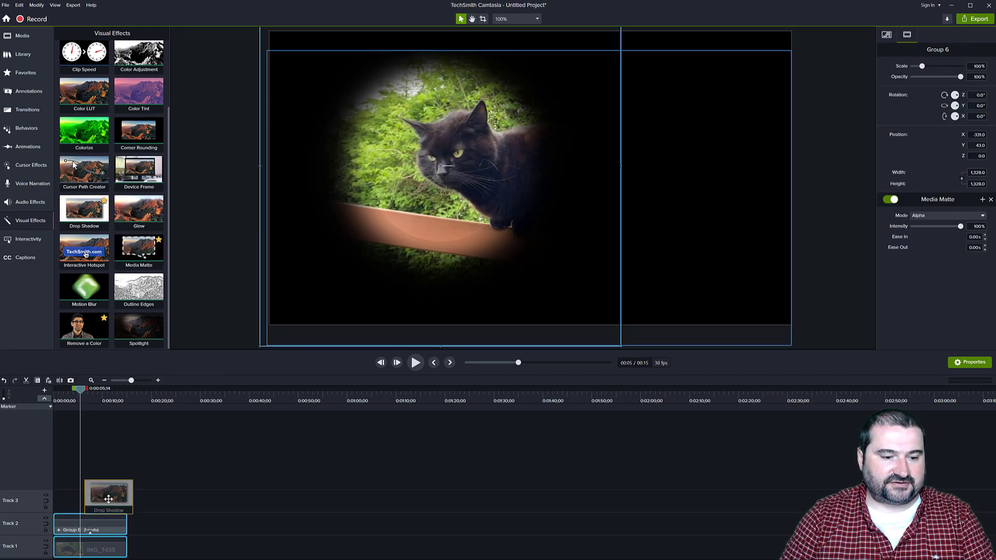
pyautogui.moveTo(84, 209); pyautogui.dragTo(104, 529)
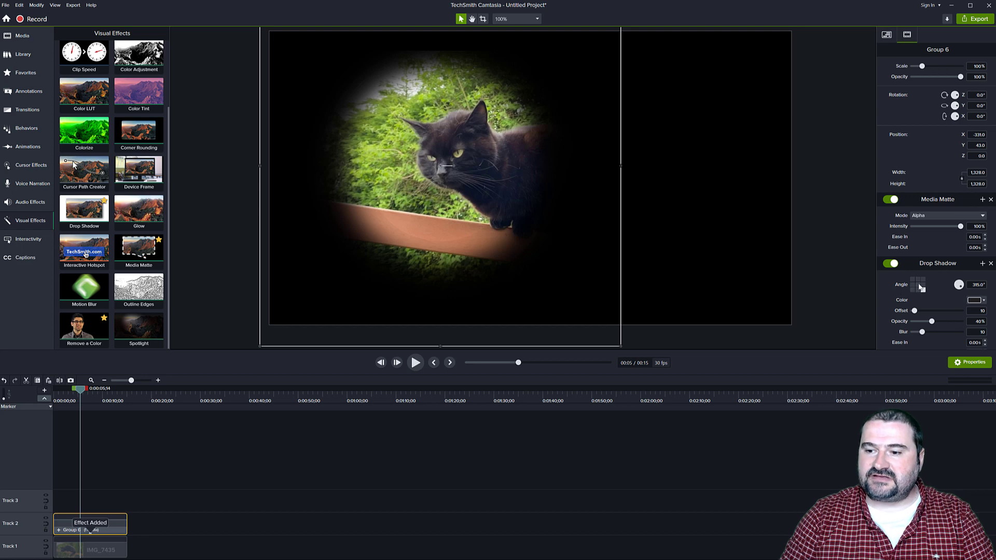
pyautogui.moveTo(913, 310); pyautogui.dragTo(974, 322)
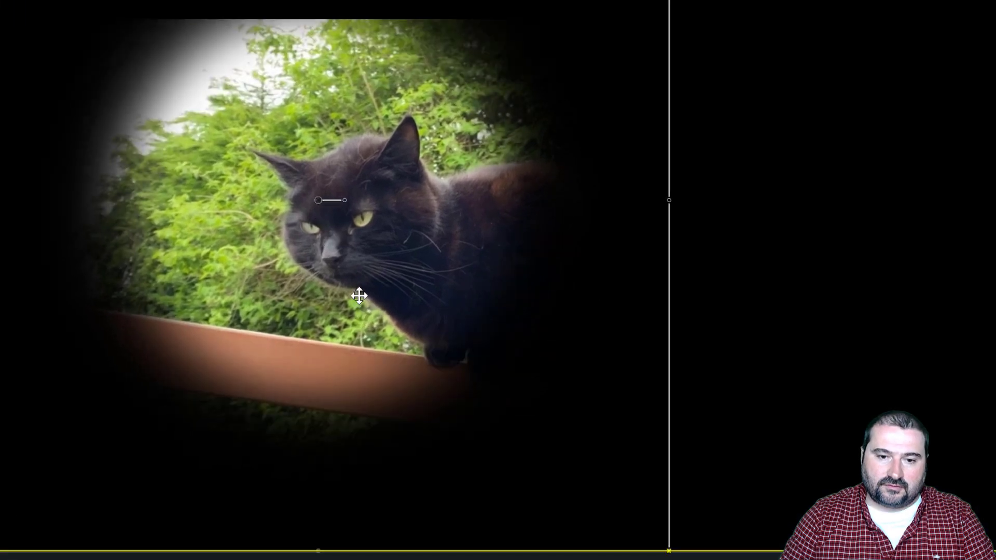
pyautogui.moveTo(468, 233)
pyautogui.mouseDown()
pyautogui.moveTo(415, 382)
pyautogui.moveTo(501, 350)
pyautogui.moveTo(458, 350)
pyautogui.mouseUp()
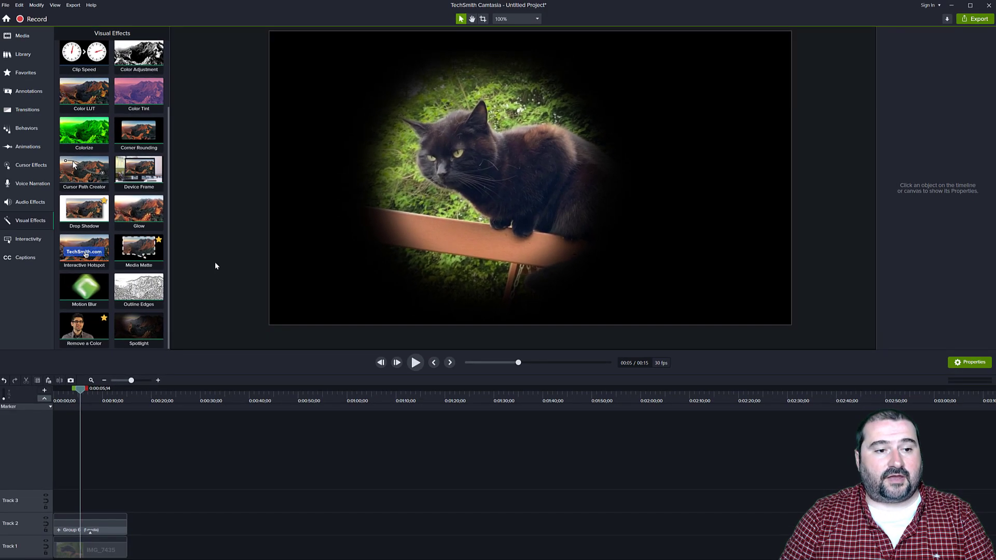
# Put Camtasia2022.jpg under the group, scale it to fill the canvas, and recentre Group 6.
pyautogui.click(22, 36)
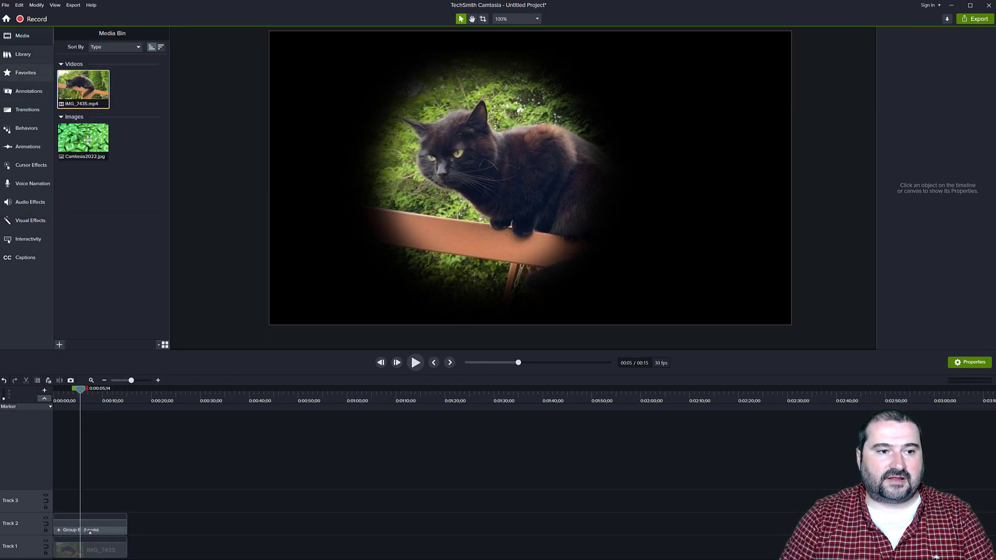
pyautogui.moveTo(83, 138)
pyautogui.mouseDown()
pyautogui.moveTo(66, 502)
pyautogui.moveTo(20, 551)
pyautogui.moveTo(126, 551)
pyautogui.mouseUp()
pyautogui.moveTo(359, 275); pyautogui.dragTo(344, 297)
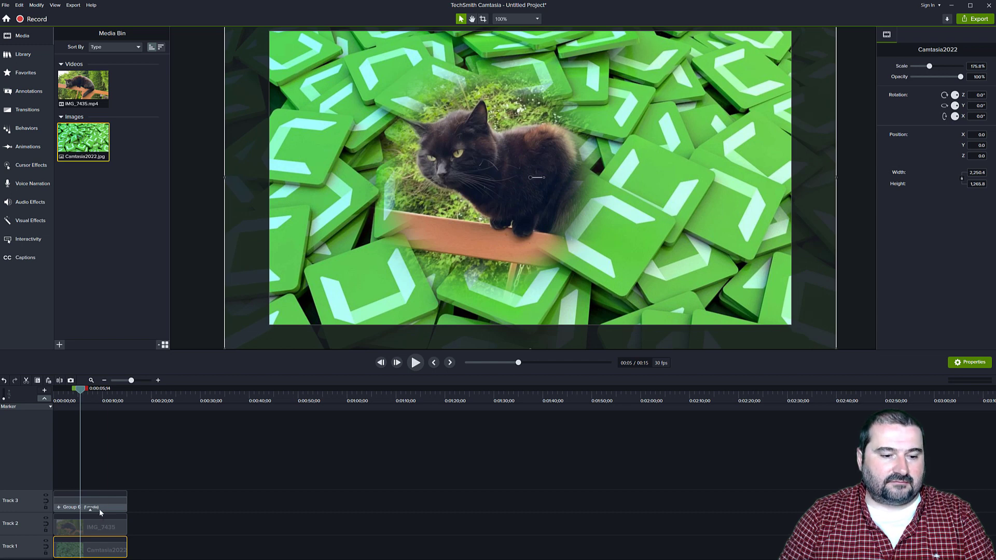
pyautogui.click(99, 507)
pyautogui.moveTo(470, 179)
pyautogui.mouseDown()
pyautogui.moveTo(569, 190)
pyautogui.moveTo(439, 188)
pyautogui.moveTo(474, 181)
pyautogui.moveTo(450, 166)
pyautogui.mouseUp()
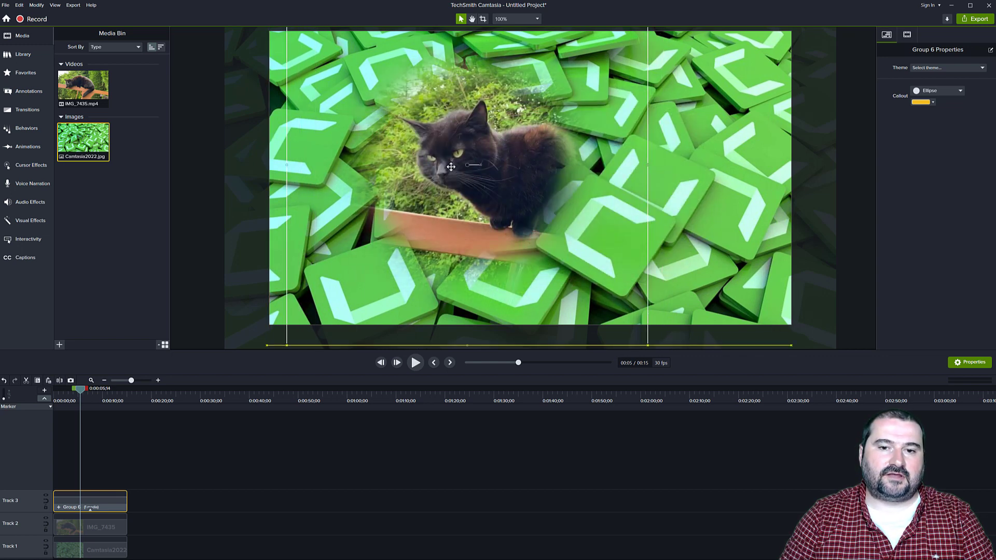
# Disable Track 1 and cycle Group 6's mask through Star, Rectangle and Octagon to Triangle.
pyautogui.click(47, 544)
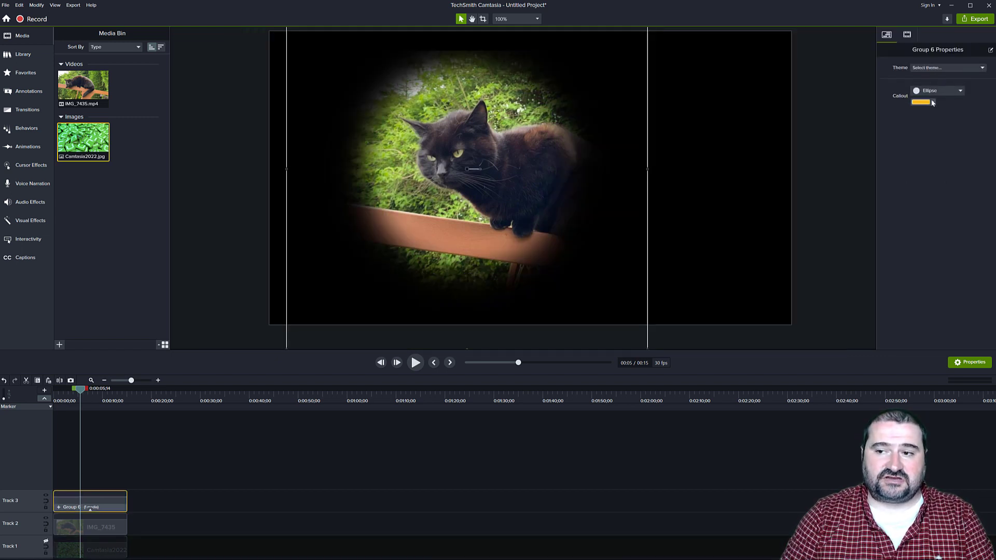
pyautogui.click(937, 91)
pyautogui.click(930, 116)
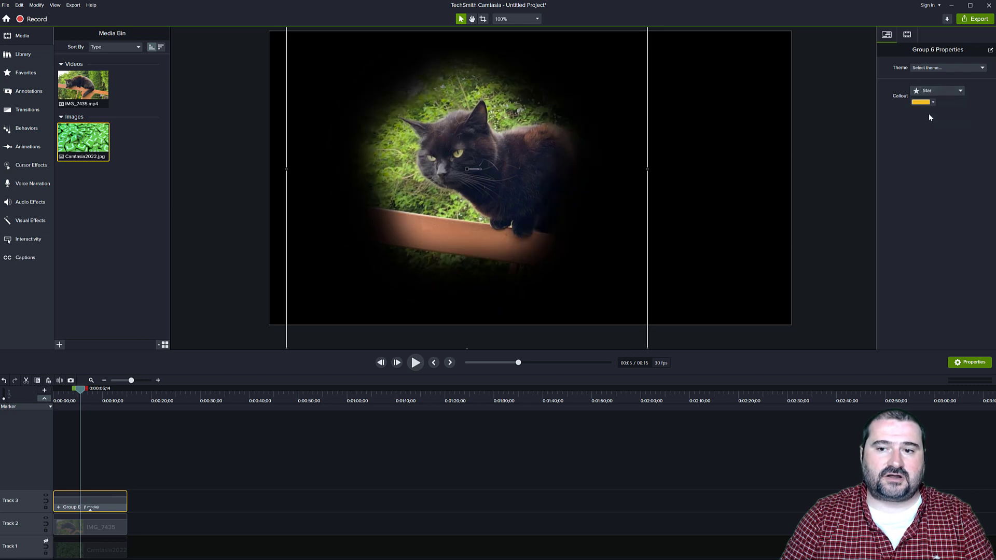
pyautogui.click(930, 92)
pyautogui.click(930, 130)
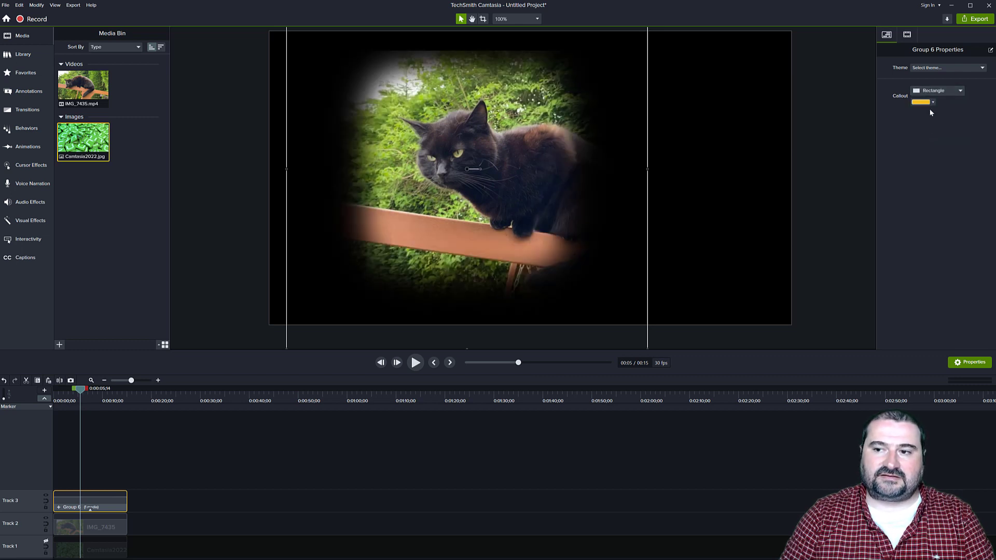
pyautogui.click(934, 90)
pyautogui.click(929, 146)
pyautogui.click(937, 90)
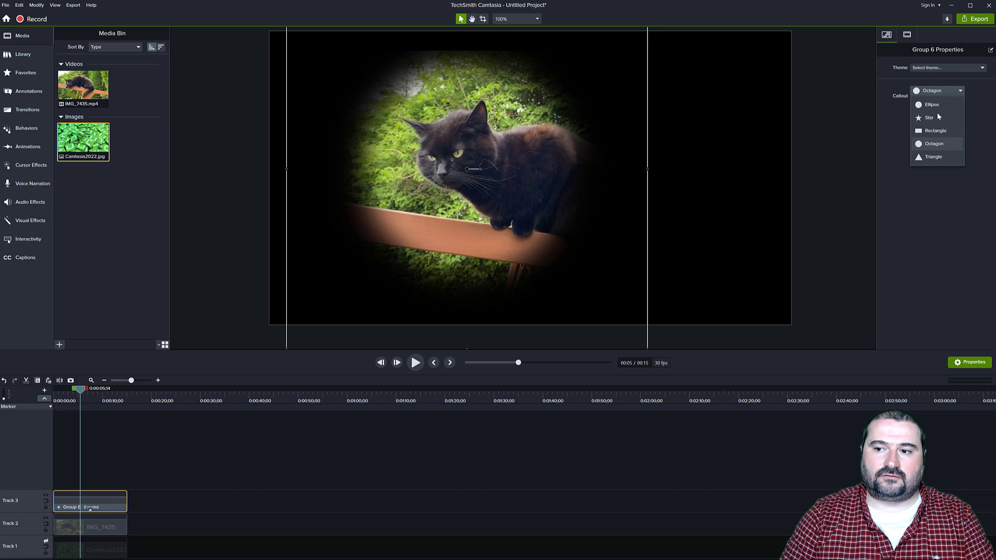
pyautogui.click(933, 157)
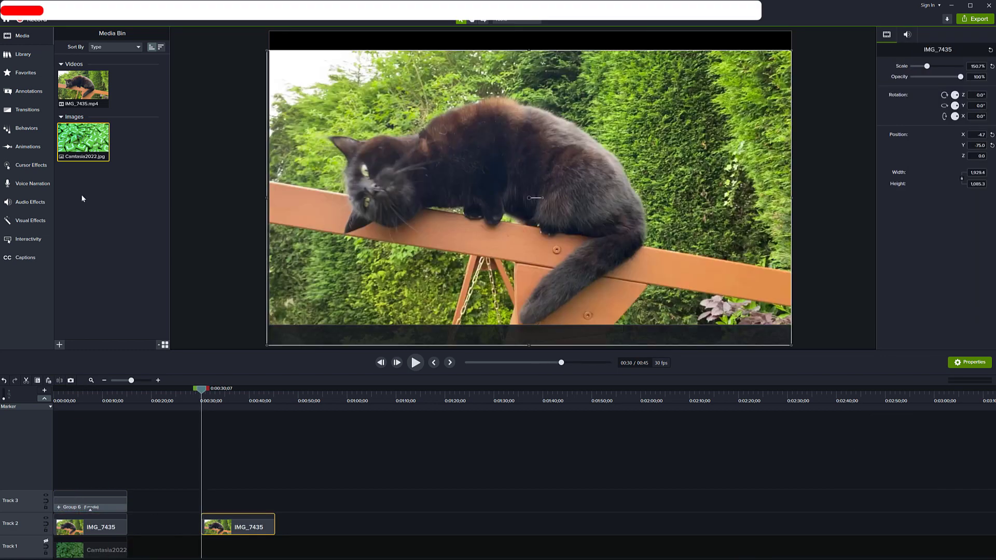
# Add a text callout reduced to a letter C in Arial Black, enlarged over the cat.
pyautogui.doubleClick(69, 162)
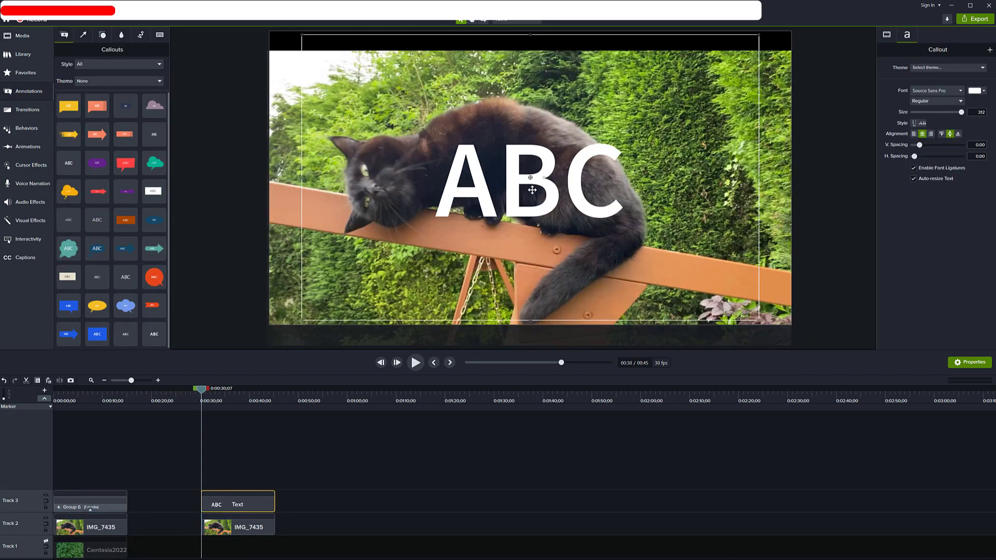
pyautogui.press('BackSpace')
pyautogui.press('BackSpace')
pyautogui.hotkey('ctrl', 'a')
pyautogui.click(938, 90)
pyautogui.click(938, 111)
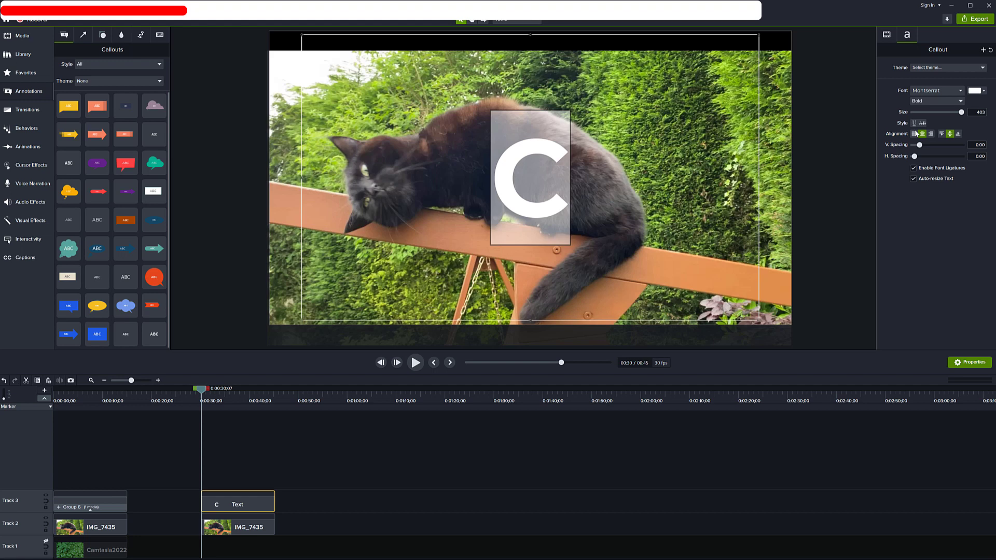
pyautogui.click(937, 90)
pyautogui.click(930, 130)
pyautogui.moveTo(529, 179); pyautogui.dragTo(405, 194)
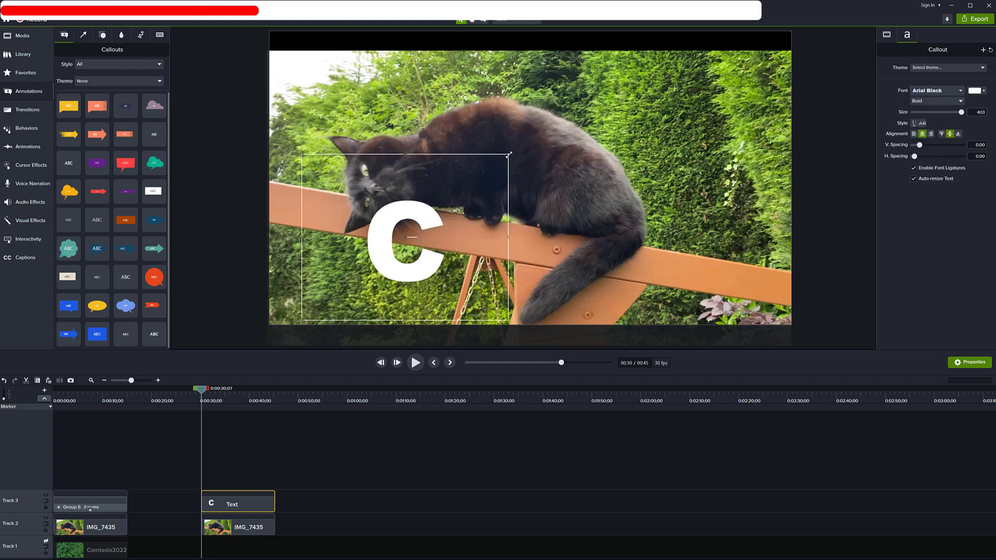
pyautogui.moveTo(451, 155); pyautogui.dragTo(492, 118)
# Apply Media Matte and Drop Shadow to the C, then group it twice.
pyautogui.click(30, 220)
pyautogui.moveTo(138, 249); pyautogui.dragTo(238, 503)
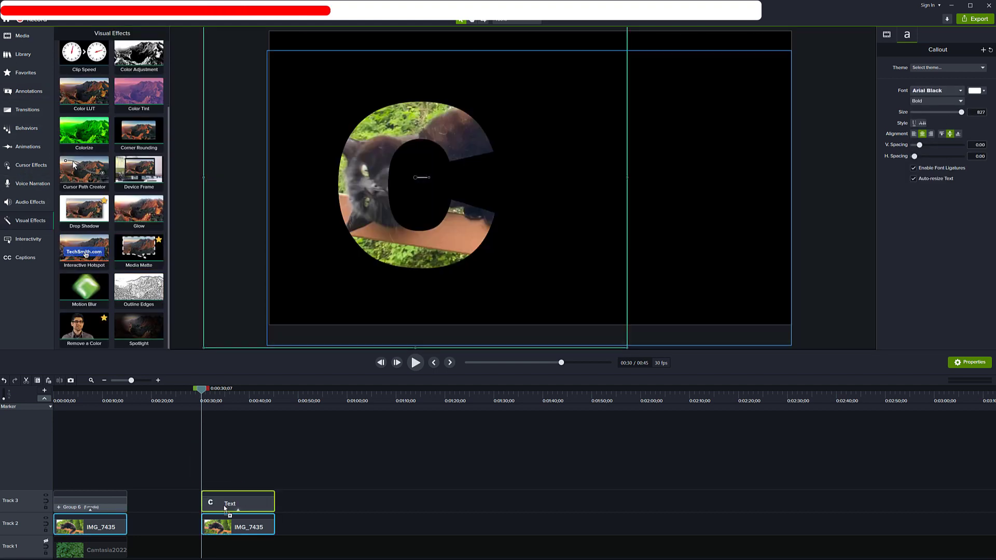
pyautogui.moveTo(84, 210); pyautogui.dragTo(237, 503)
pyautogui.hotkey('ctrl', 'g')
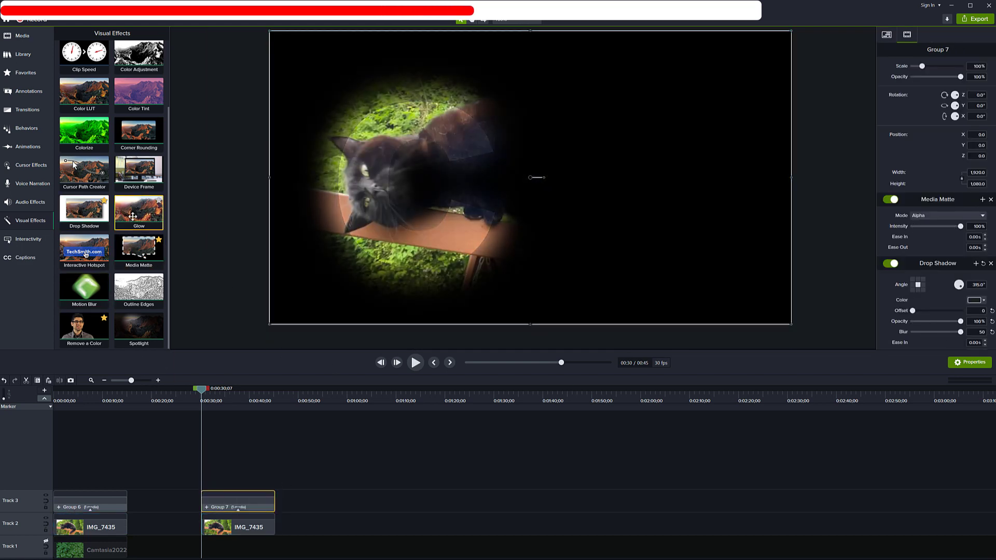
pyautogui.hotkey('ctrl', 'g')
# Give the outer group Media Matte and a zero-offset Drop Shadow with adjusted blur, then preview.
pyautogui.moveTo(139, 249); pyautogui.dragTo(237, 501)
pyautogui.moveTo(84, 210); pyautogui.dragTo(237, 501)
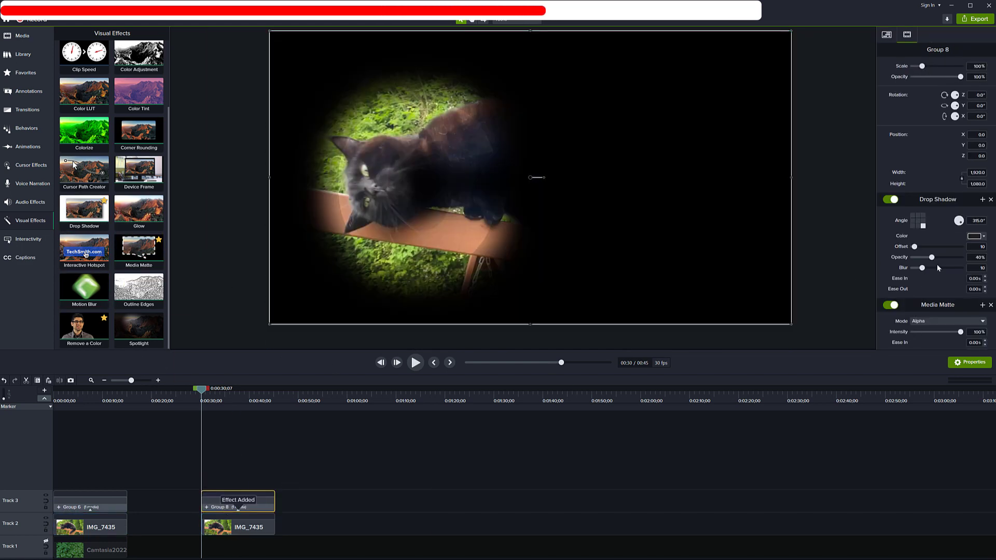
pyautogui.moveTo(915, 247); pyautogui.dragTo(912, 247)
pyautogui.moveTo(960, 268); pyautogui.dragTo(912, 268)
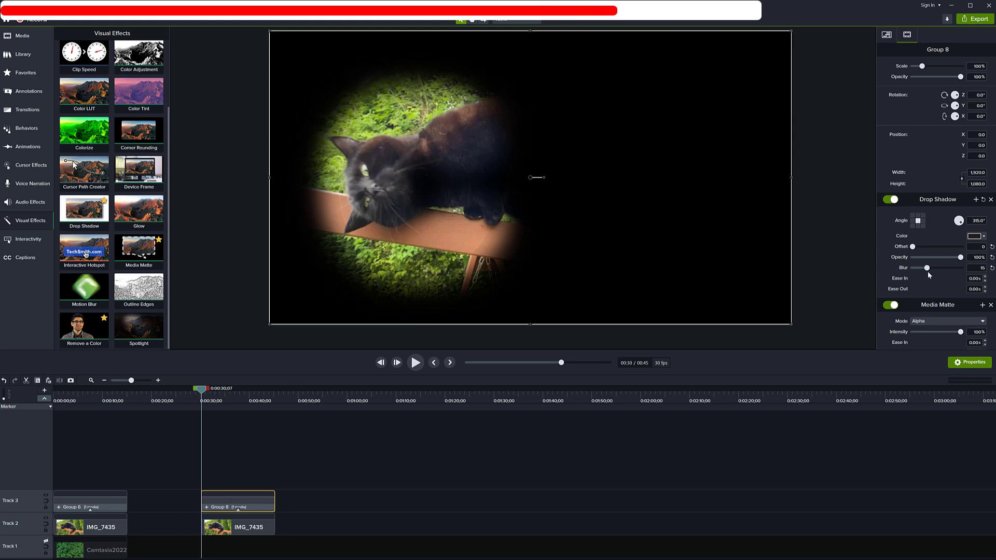
pyautogui.click(207, 507)
pyautogui.click(238, 549)
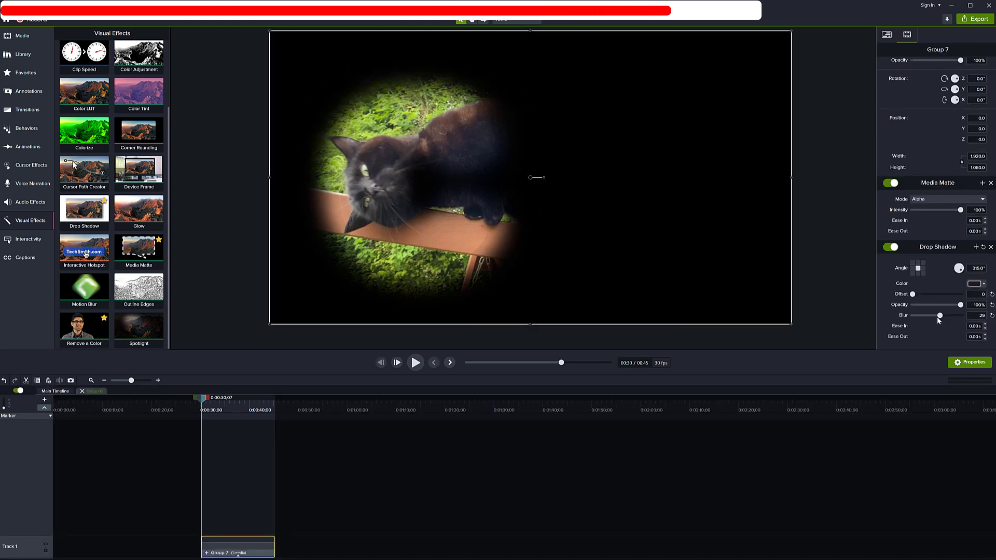
pyautogui.click(217, 463)
pyautogui.press('Escape')
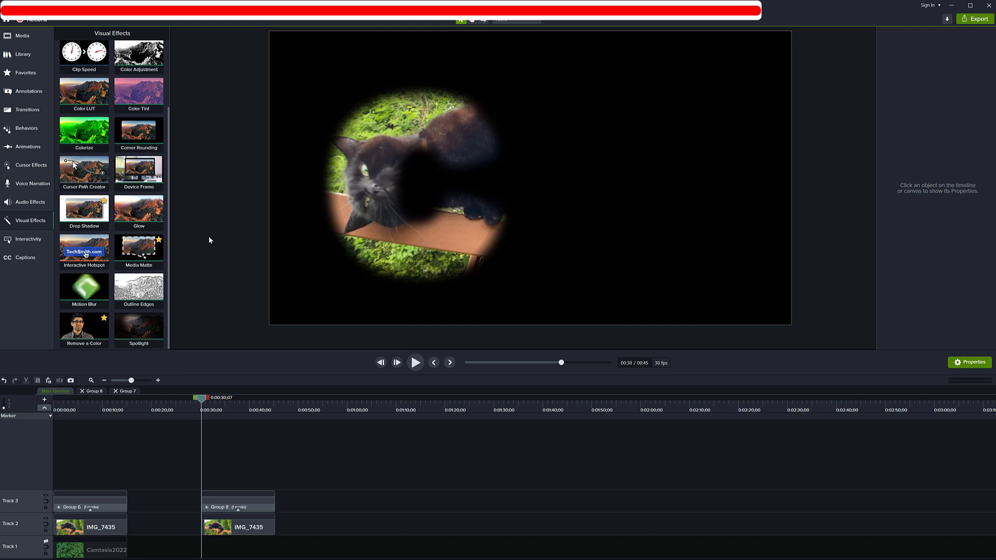